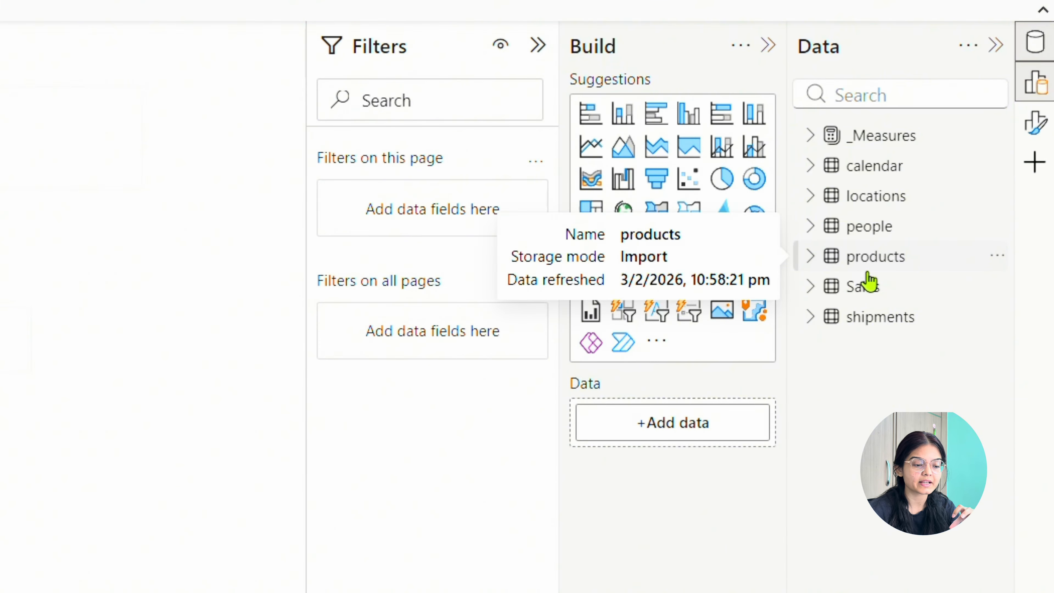
Step: Examine the Product, Category and Cost per box columns of the products table in the table view
{"action": "left_click", "coordinate": [878, 322]}
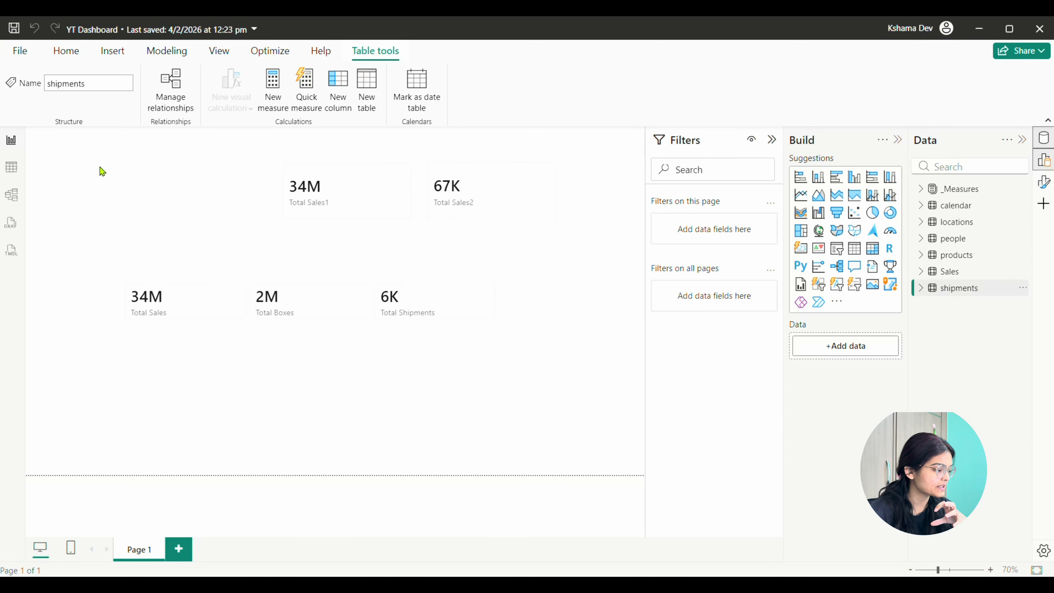
{"action": "left_click", "coordinate": [11, 168]}
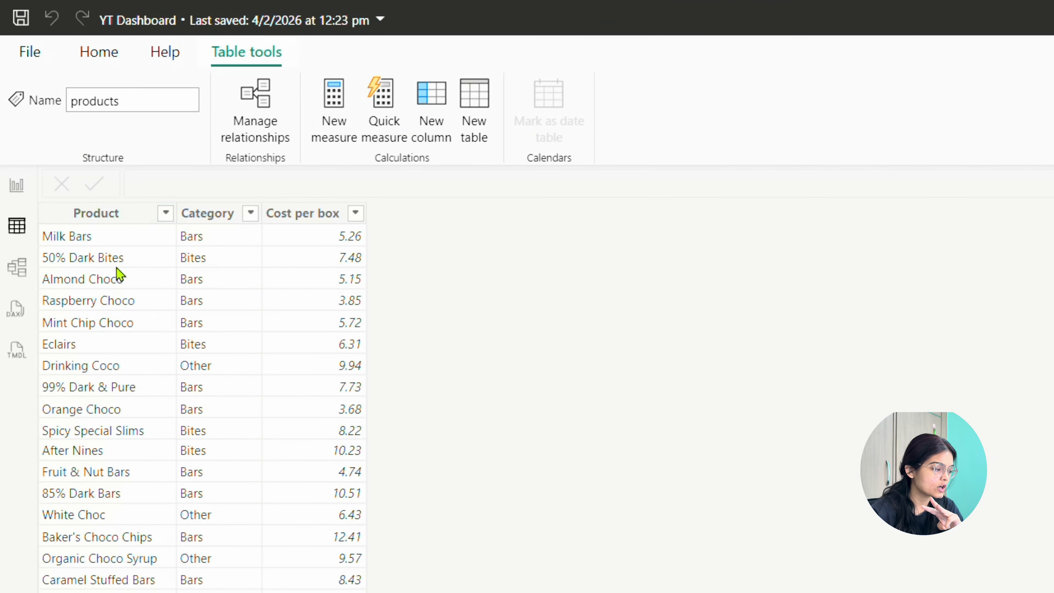
{"action": "left_click", "coordinate": [108, 214]}
{"action": "left_click", "coordinate": [209, 221]}
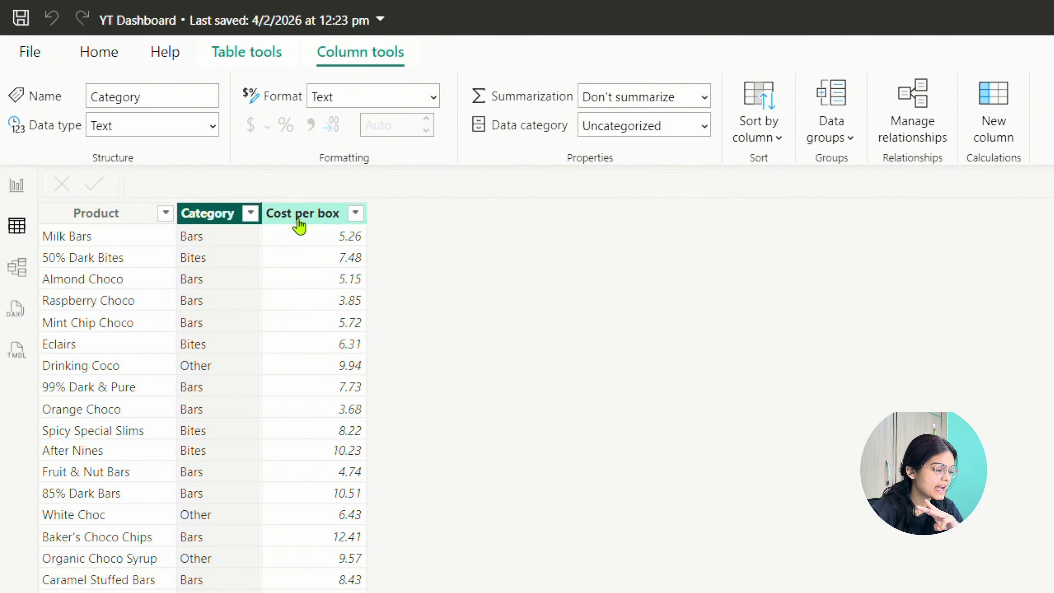
{"action": "left_click", "coordinate": [302, 219]}
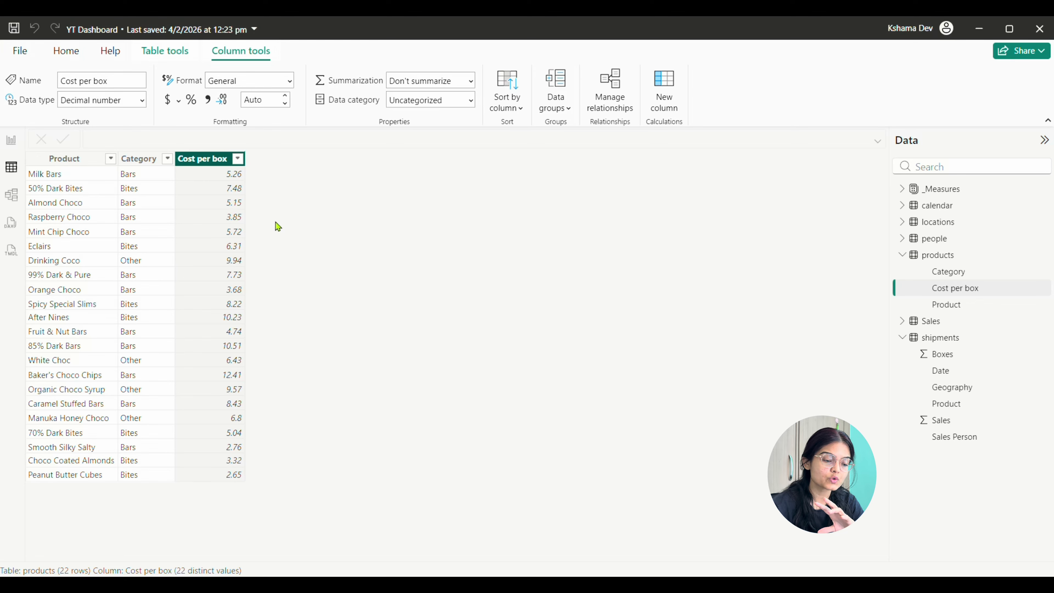
Step: Examine the Product, Boxes and Sales columns of the shipments table
{"action": "left_click", "coordinate": [940, 338]}
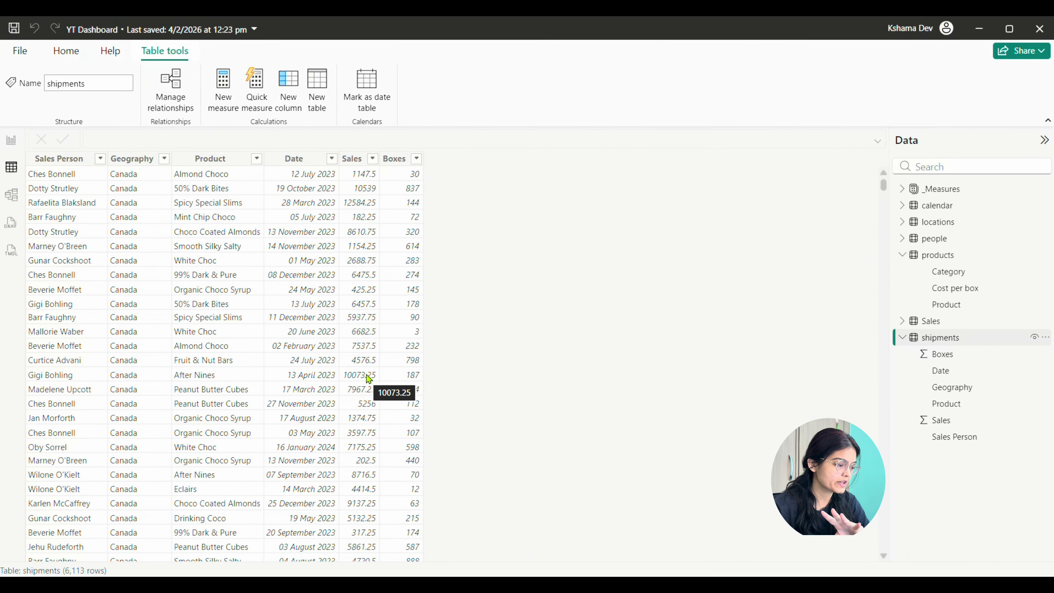
{"action": "left_click", "coordinate": [212, 161]}
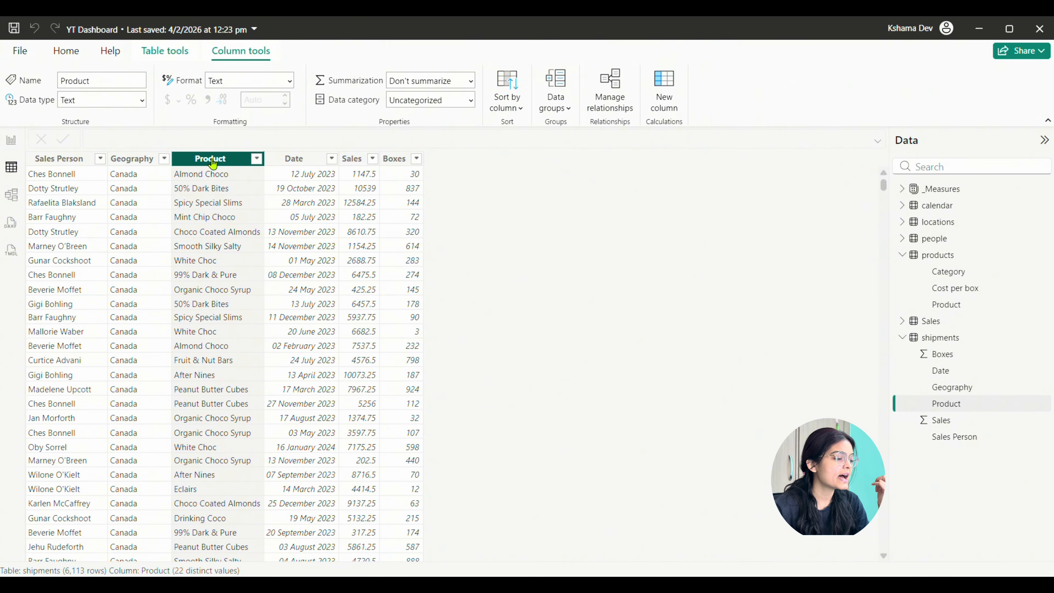
{"action": "left_click", "coordinate": [390, 160]}
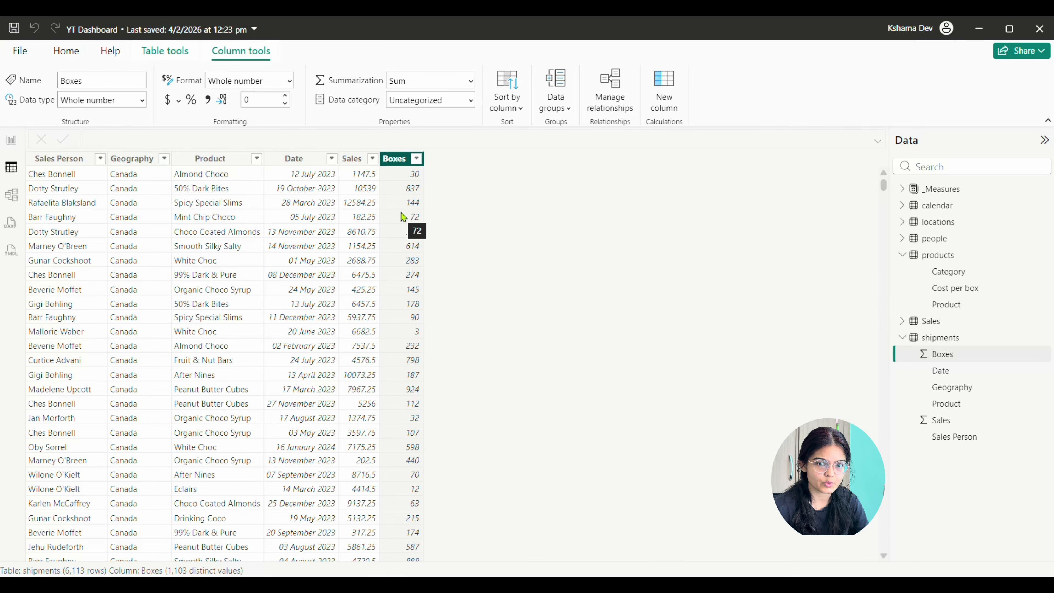
{"action": "left_click", "coordinate": [353, 164]}
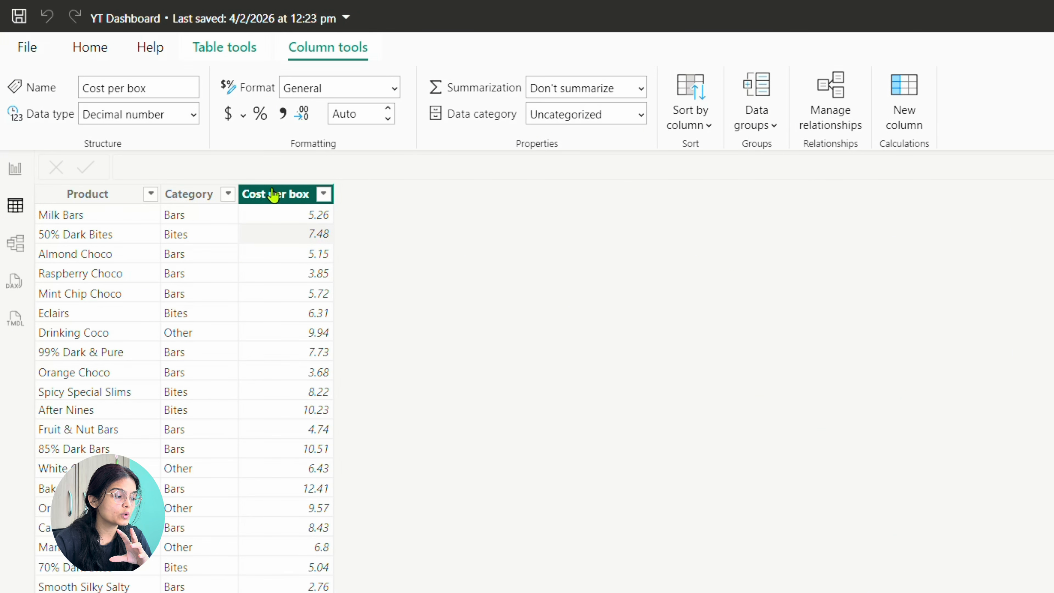
Step: Compare the Cost per box column in the products table with the Boxes column in the shipments table
{"action": "left_click", "coordinate": [273, 194]}
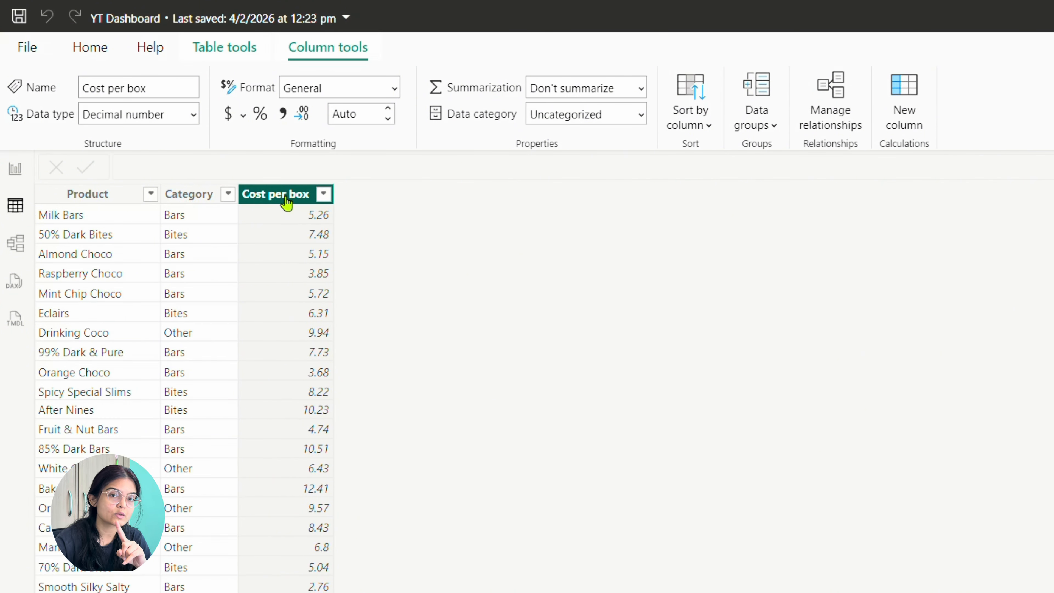
{"action": "left_click", "coordinate": [1052, 290]}
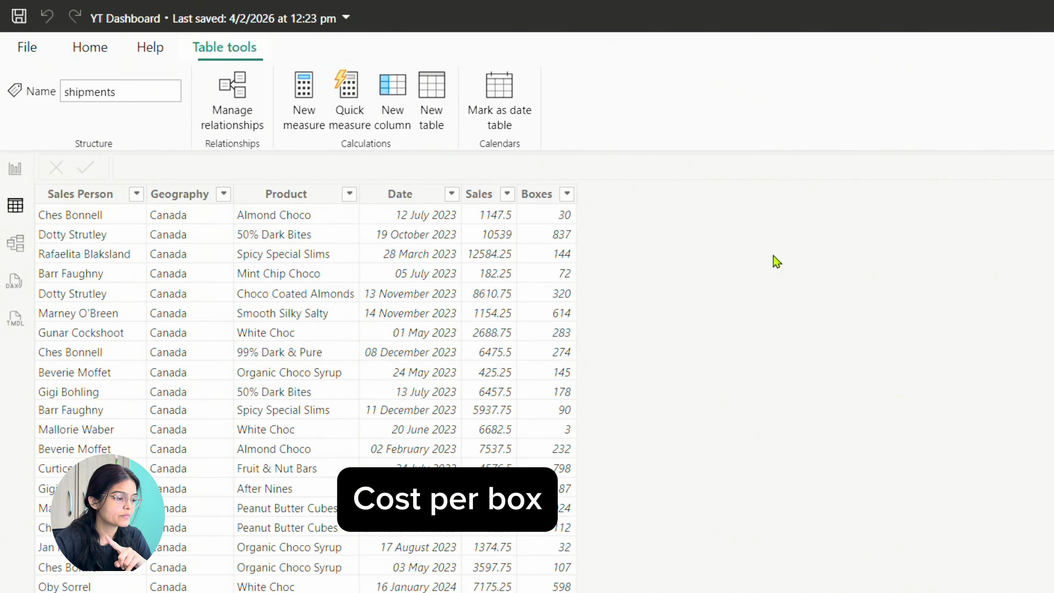
{"action": "left_click", "coordinate": [536, 195]}
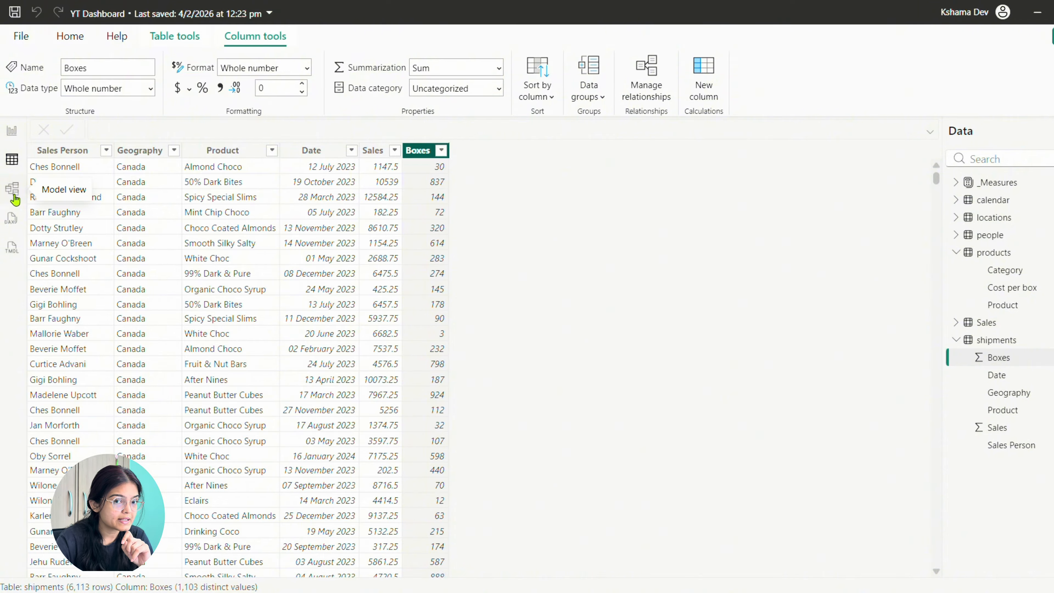
Step: Inspect the relationship between the products and shipments tables in the model view
{"action": "left_click", "coordinate": [14, 194]}
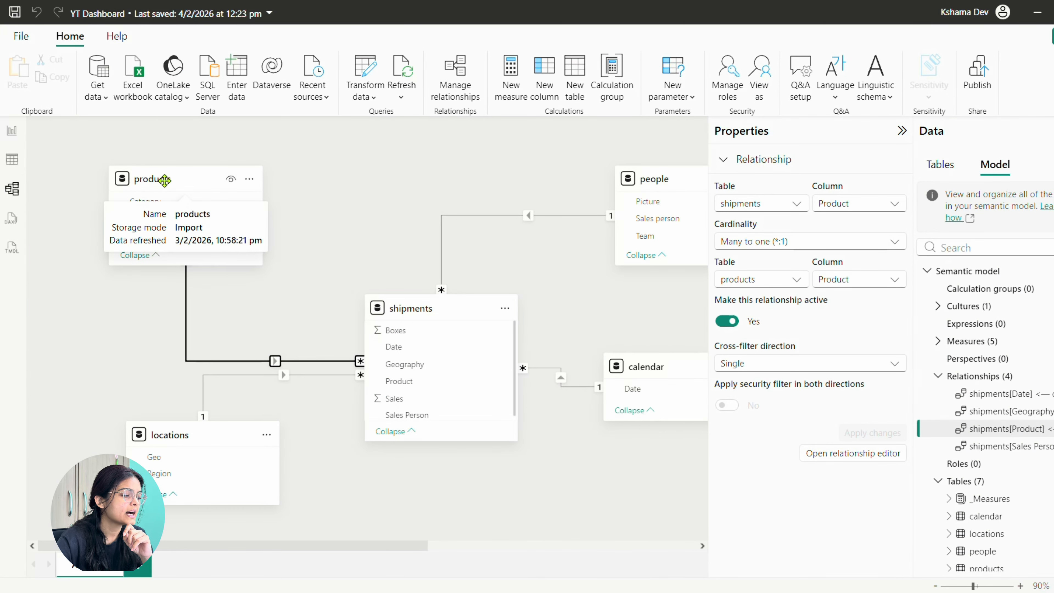
{"action": "left_click", "coordinate": [165, 179]}
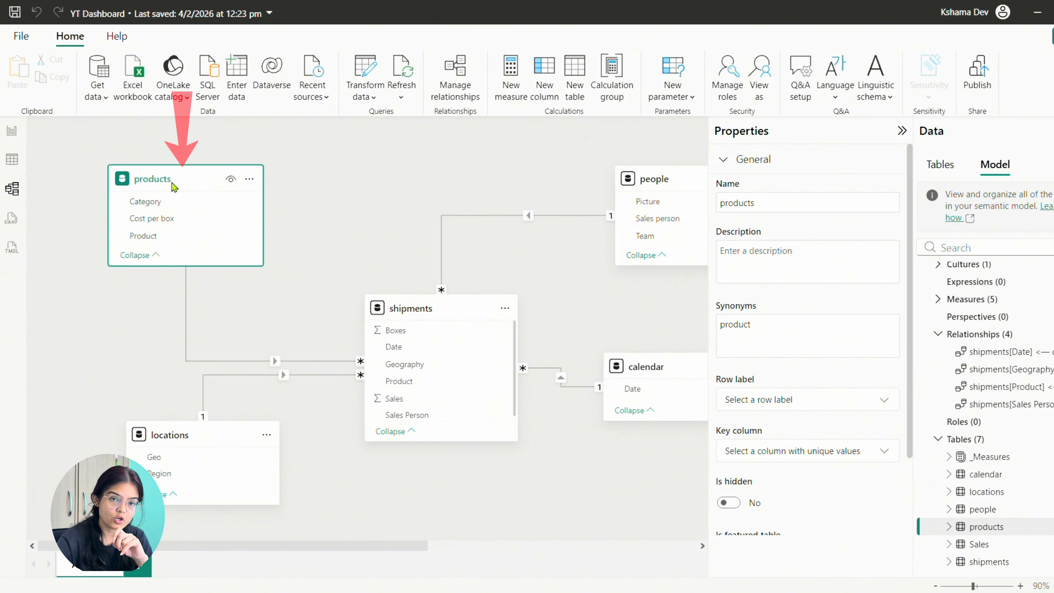
{"action": "left_click", "coordinate": [411, 300]}
{"action": "left_click", "coordinate": [185, 300]}
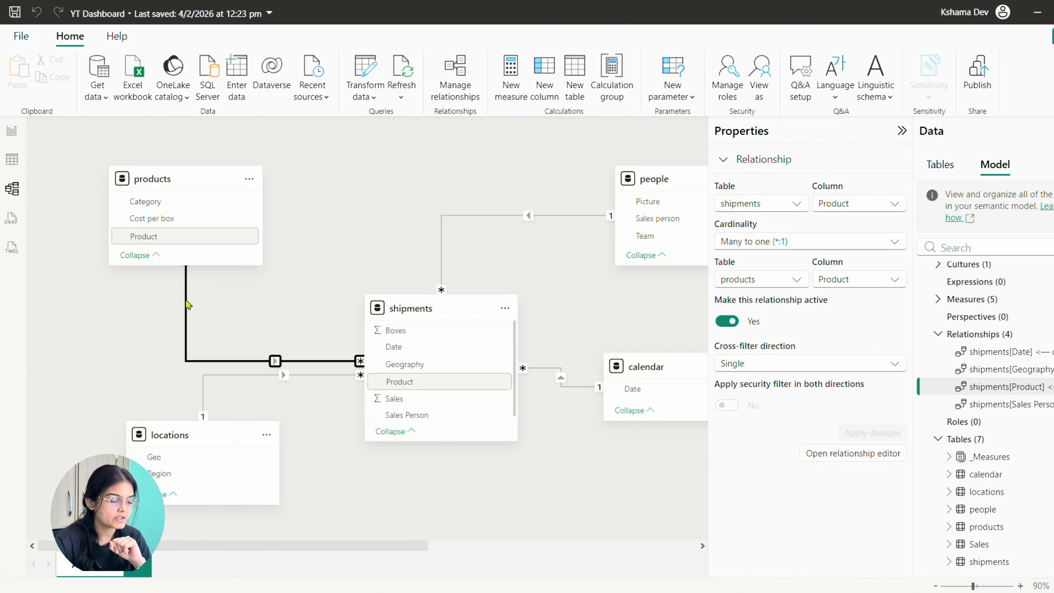
{"action": "left_click", "coordinate": [159, 176]}
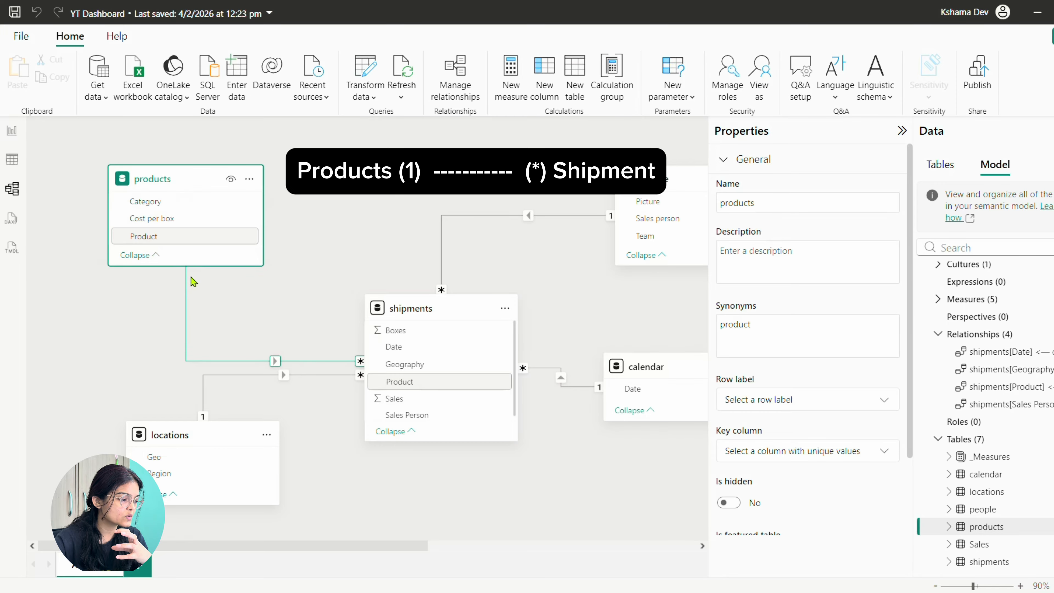
{"action": "left_click", "coordinate": [254, 361]}
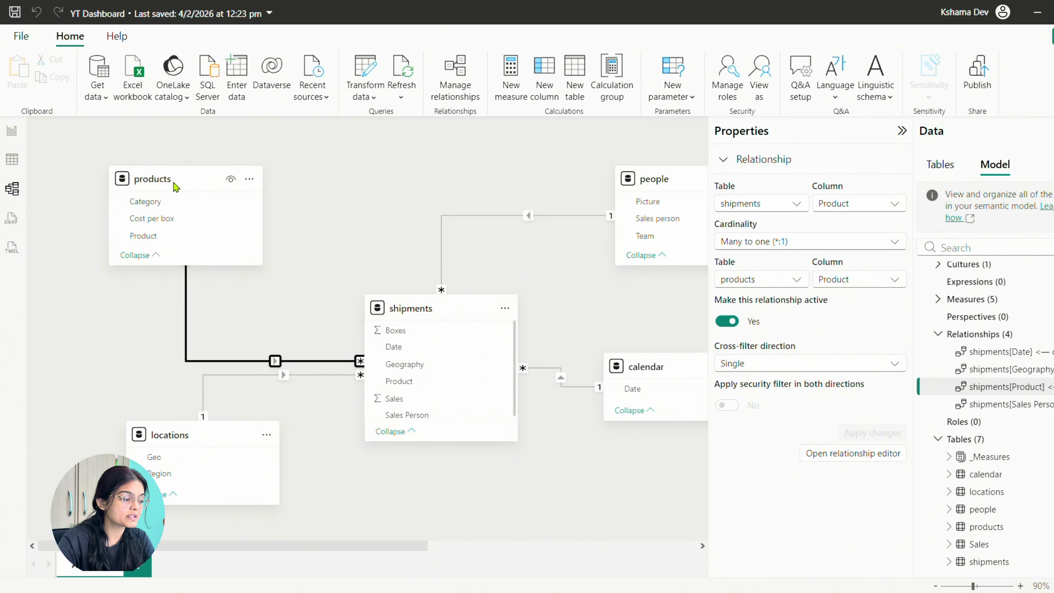
{"action": "mouse_move", "coordinate": [190, 179]}
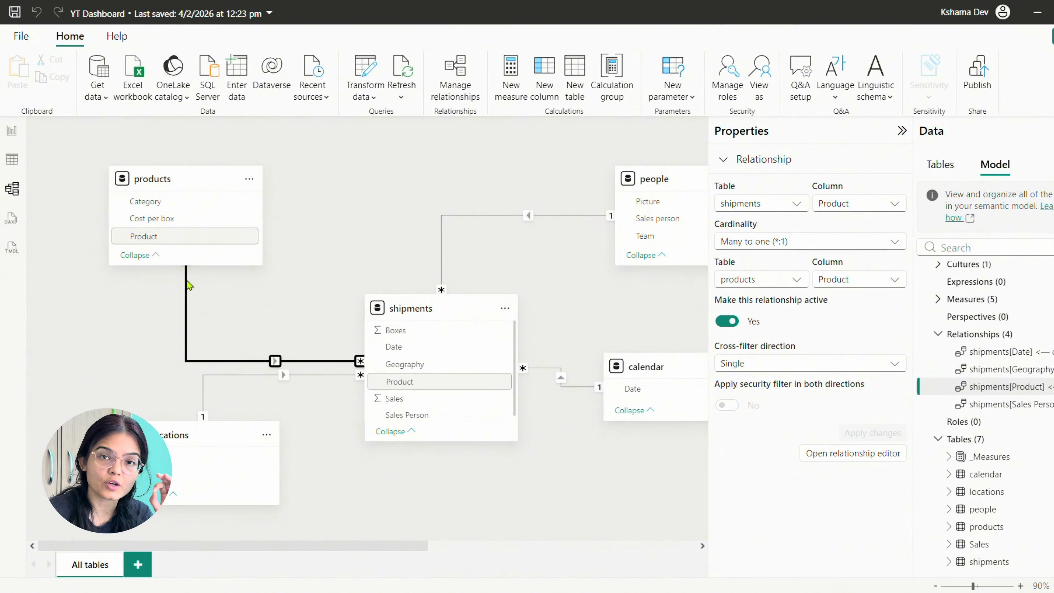
Step: Review the Product column of the products table in the table view
{"action": "left_click", "coordinate": [11, 159]}
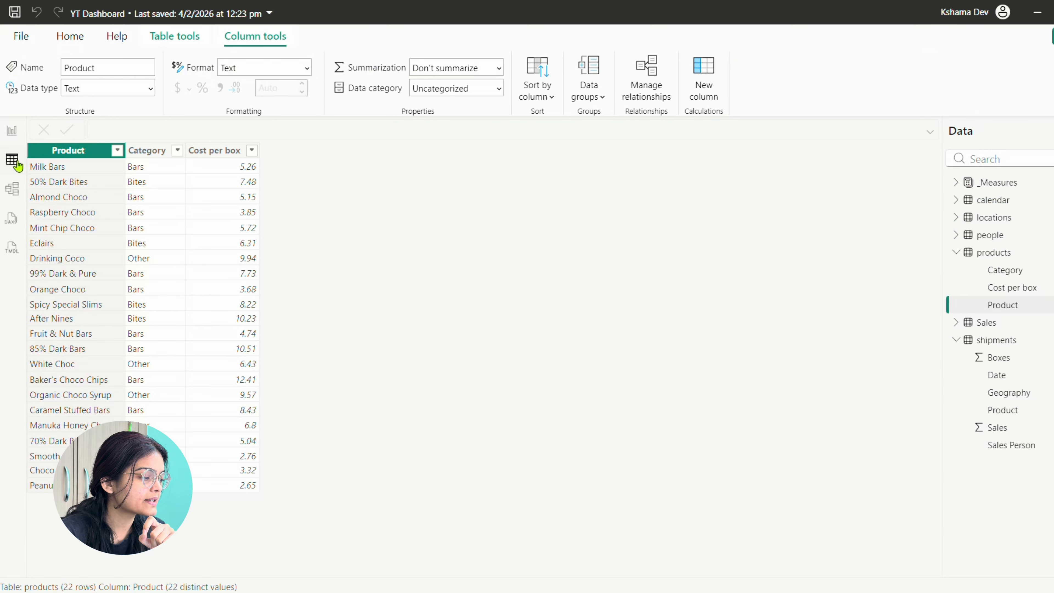
{"action": "left_click", "coordinate": [992, 257]}
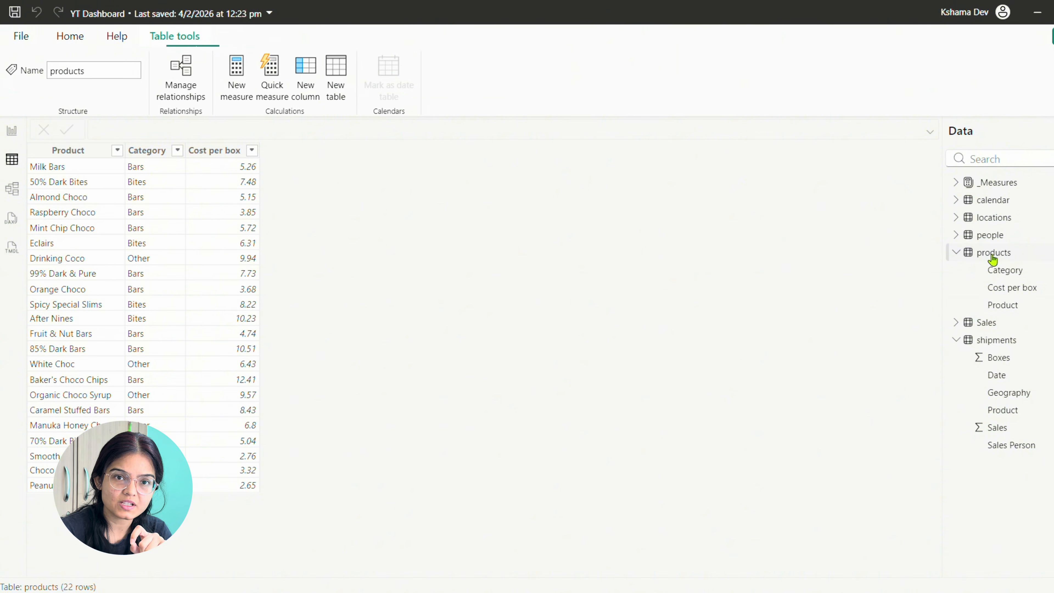
{"action": "left_click", "coordinate": [78, 152]}
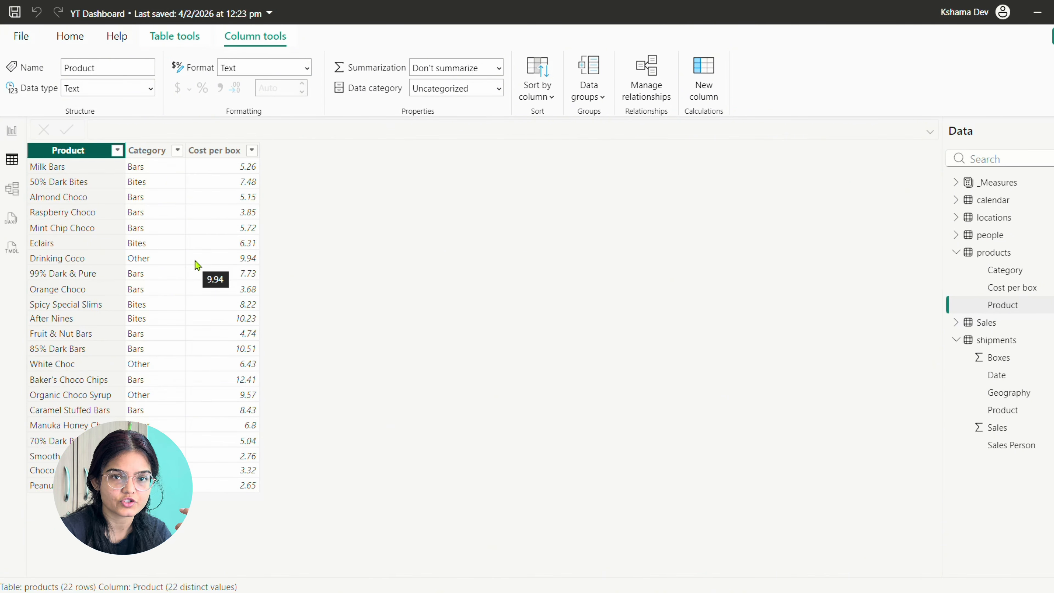
Step: Try to filter the shipments table's Product column for Almond Choco, looking through its rows for repeated products
{"action": "left_click", "coordinate": [995, 340]}
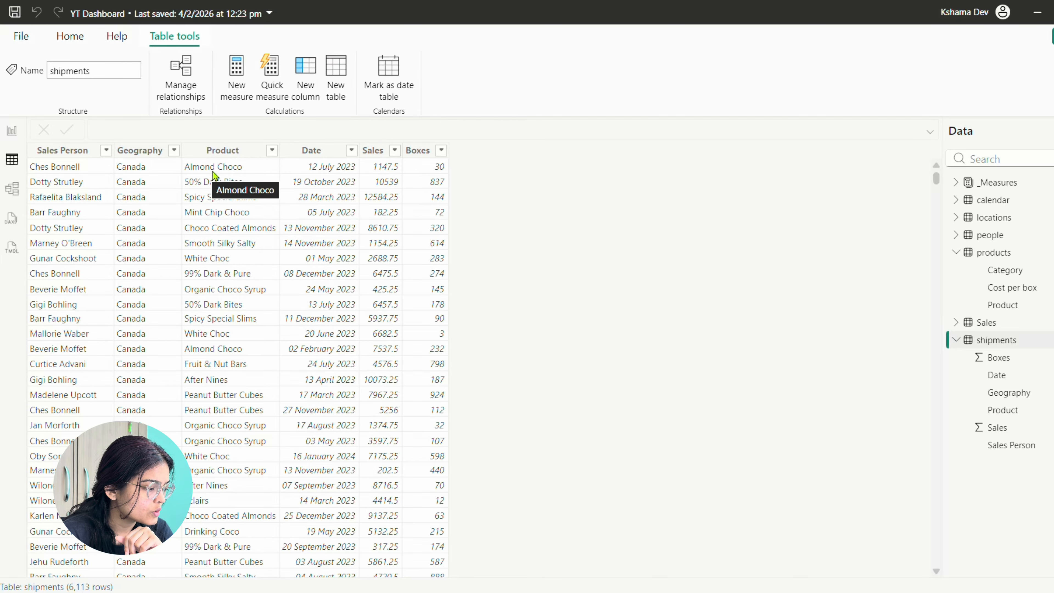
{"action": "left_click", "coordinate": [232, 171]}
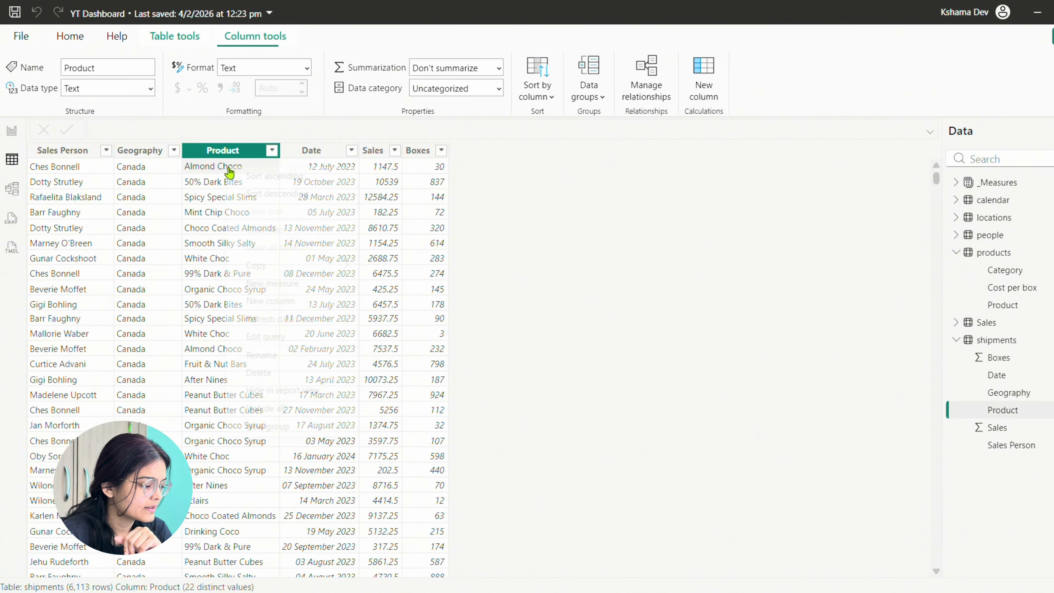
{"action": "right_click", "coordinate": [231, 171]}
{"action": "mouse_move", "coordinate": [325, 268]}
{"action": "left_click", "coordinate": [374, 263]}
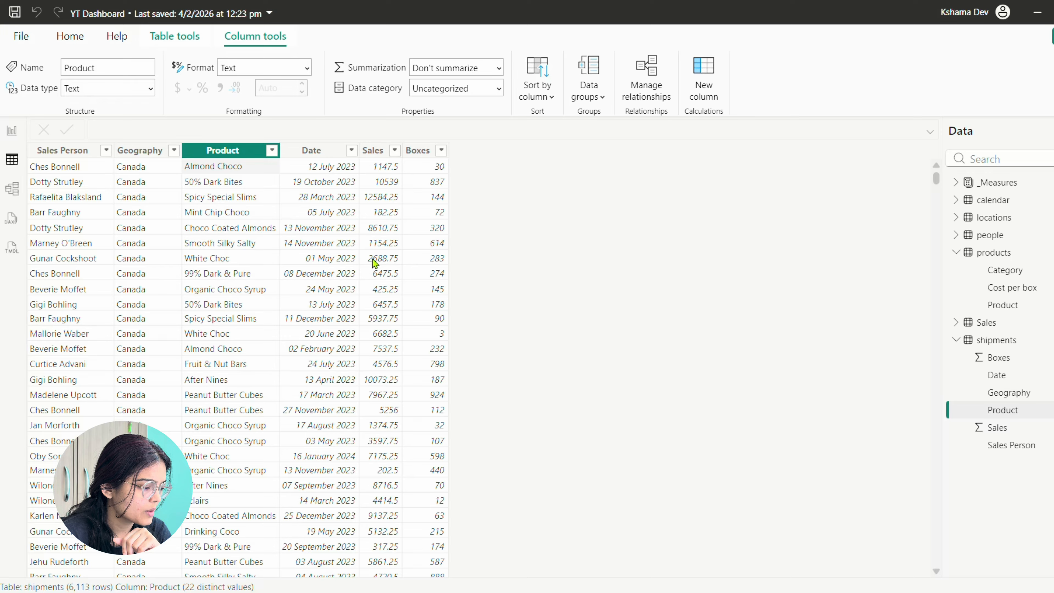
{"action": "left_click", "coordinate": [272, 151]}
{"action": "left_click", "coordinate": [328, 268]}
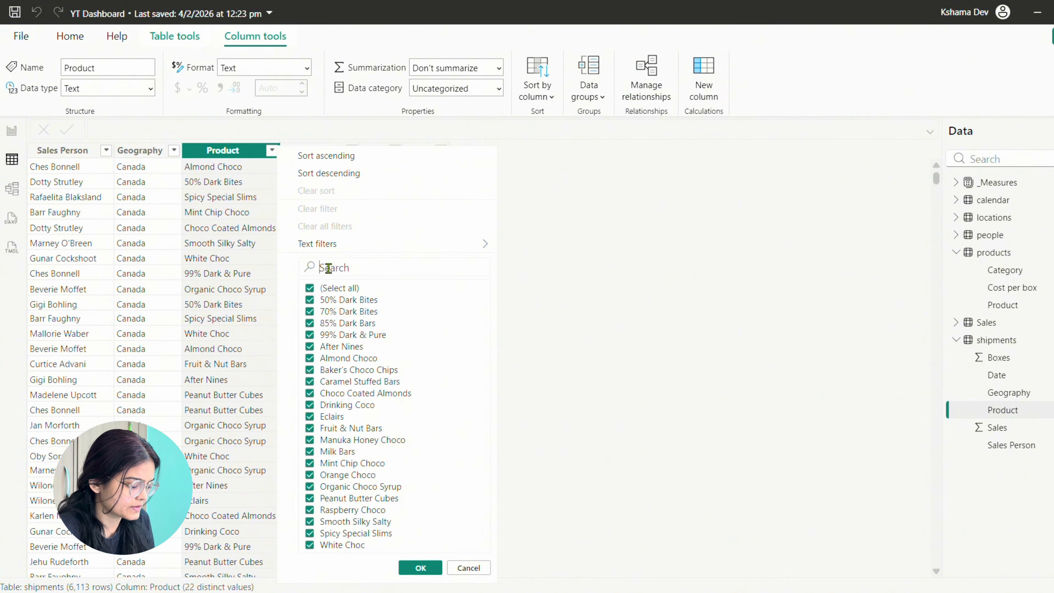
{"action": "type", "text": "Almond Choco"}
{"action": "left_click", "coordinate": [408, 336]}
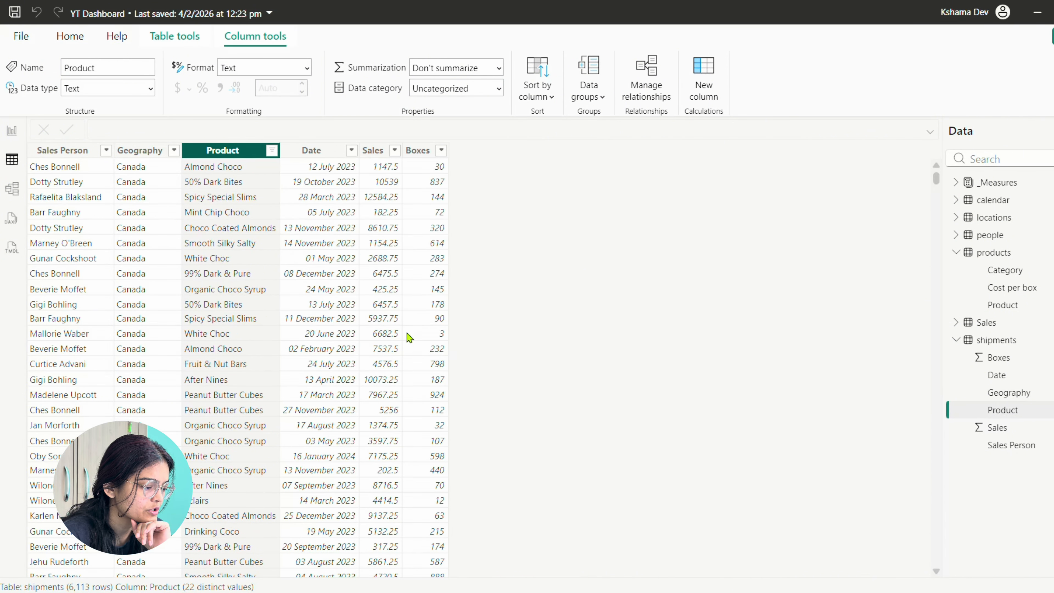
{"action": "scroll", "coordinate": [239, 313], "scroll_direction": "down", "scroll_amount": 3}
{"action": "scroll", "coordinate": [239, 313], "scroll_direction": "up", "scroll_amount": 3}
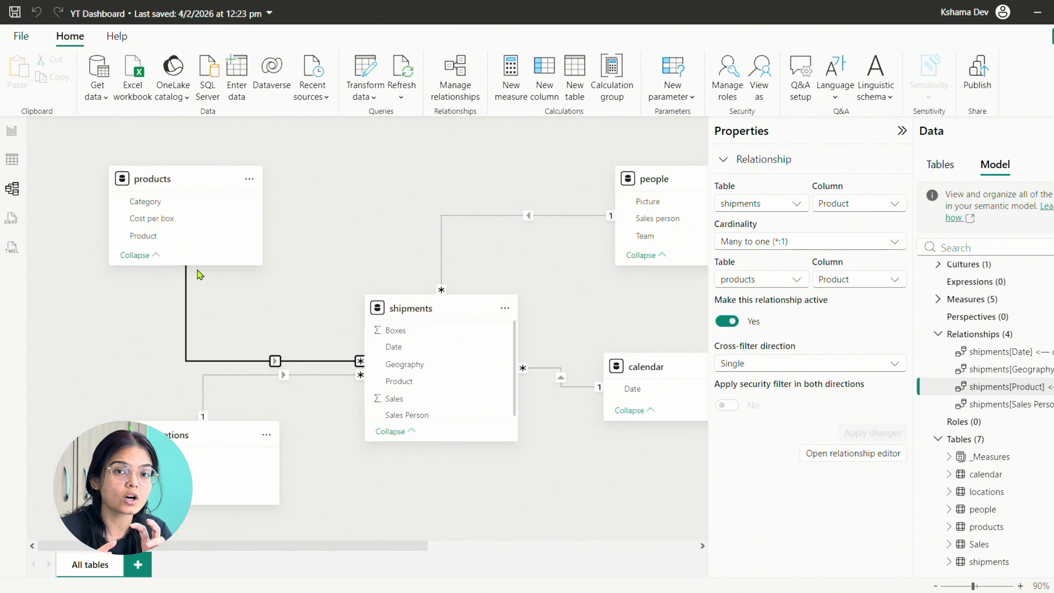
Step: Add a calculated column to the shipments table from the report view and name it Cost_per_box
{"action": "left_click", "coordinate": [200, 261]}
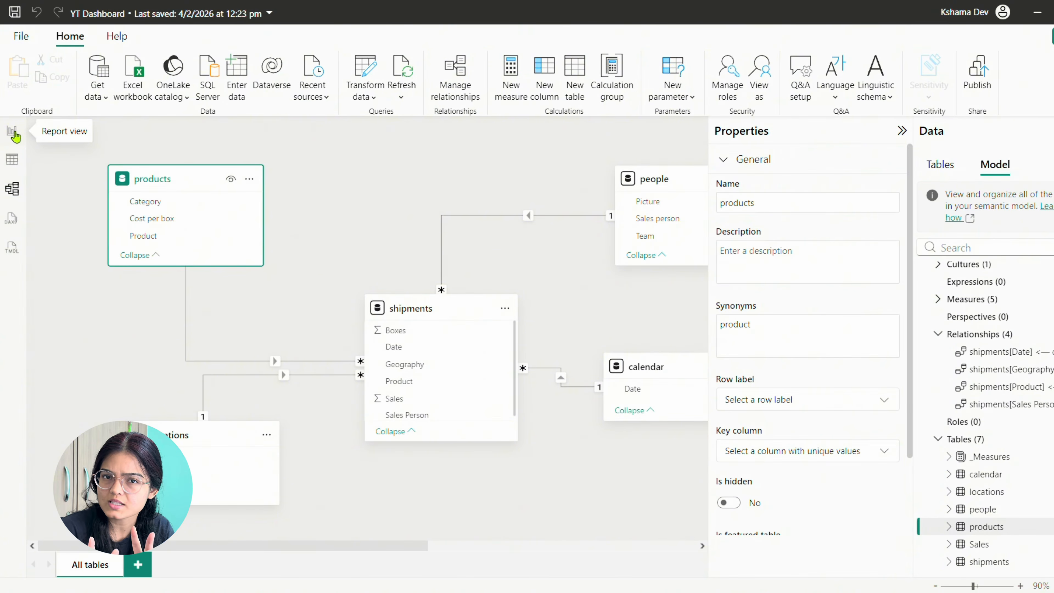
{"action": "left_click", "coordinate": [13, 132]}
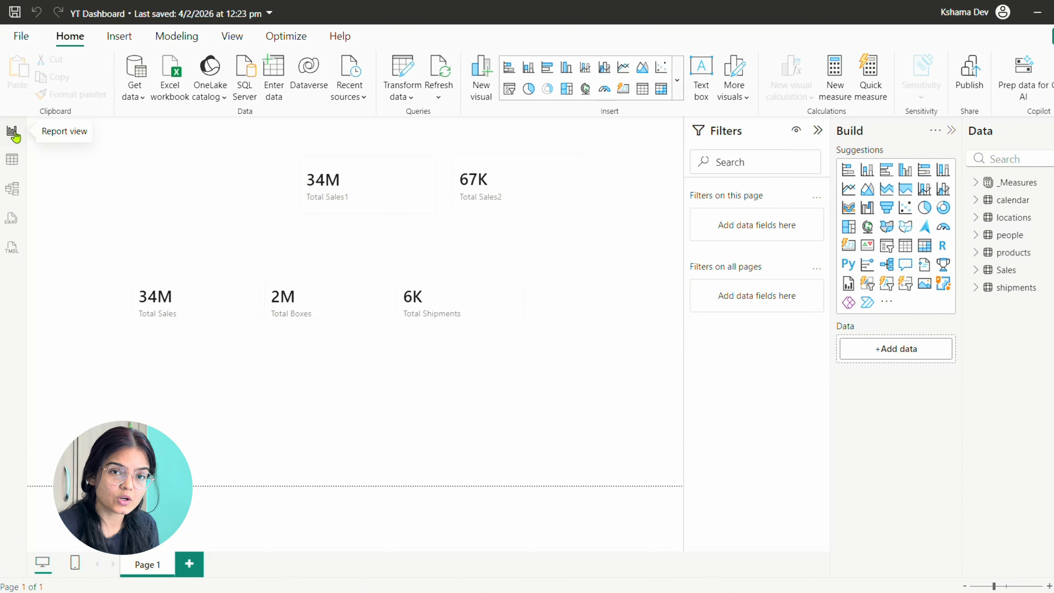
{"action": "left_click", "coordinate": [983, 288]}
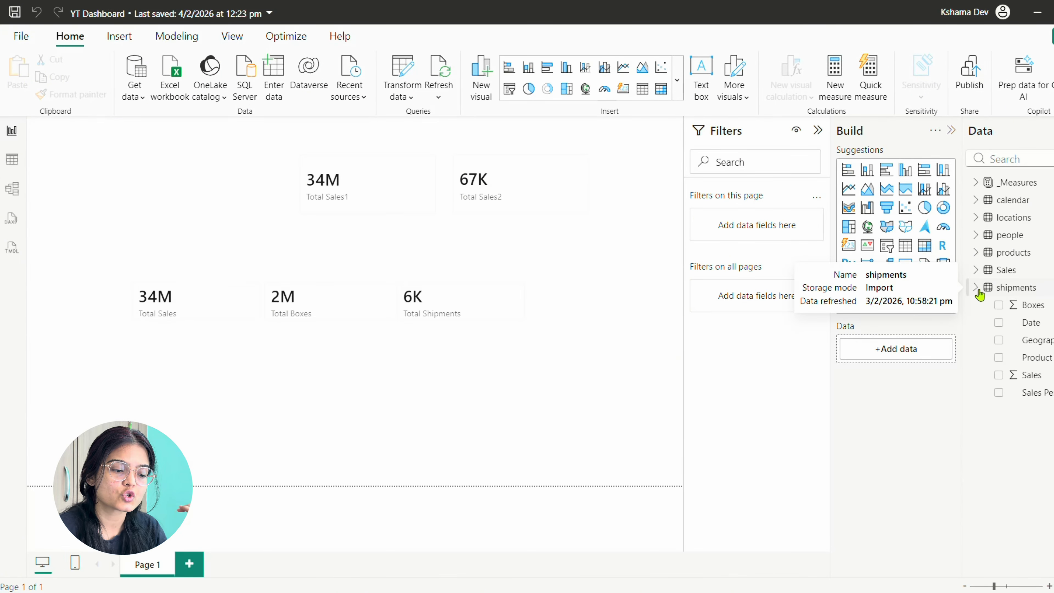
{"action": "right_click", "coordinate": [1029, 294]}
{"action": "left_click", "coordinate": [935, 333]}
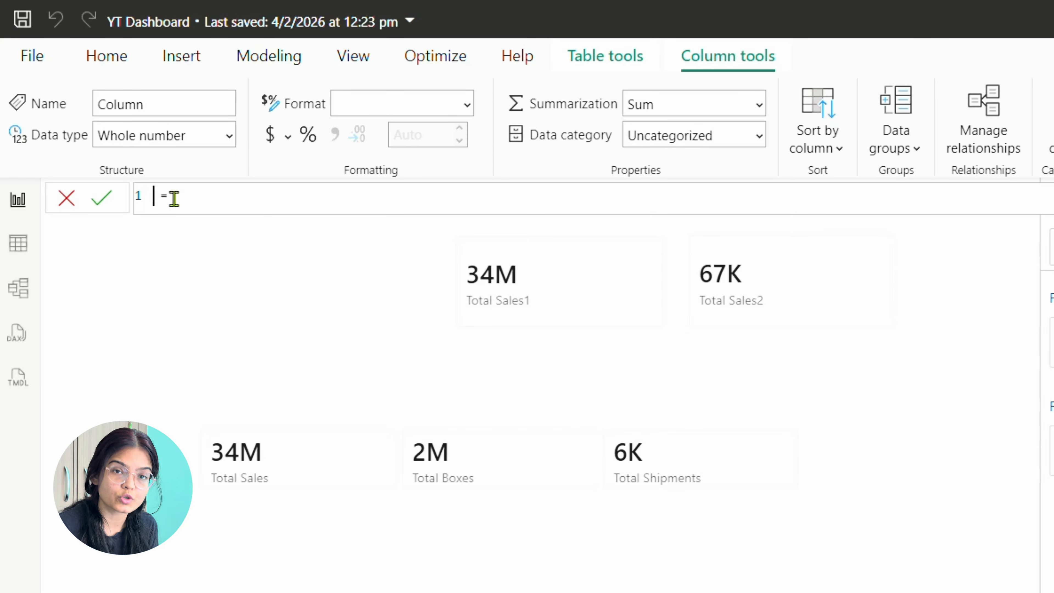
{"action": "type", "text": "Cost_p "}
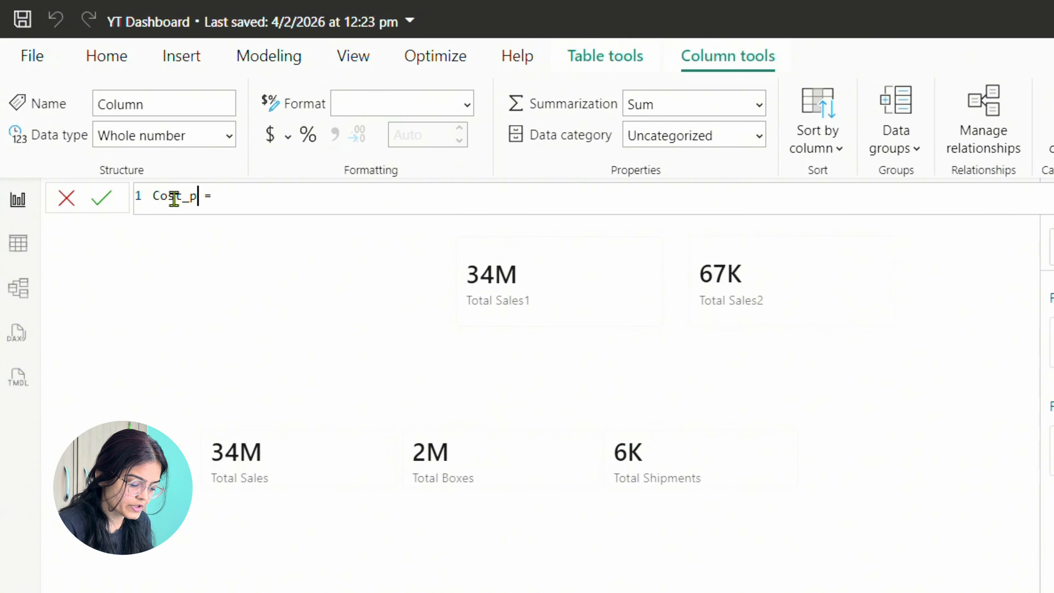
{"action": "type", "text": "er_bo"}
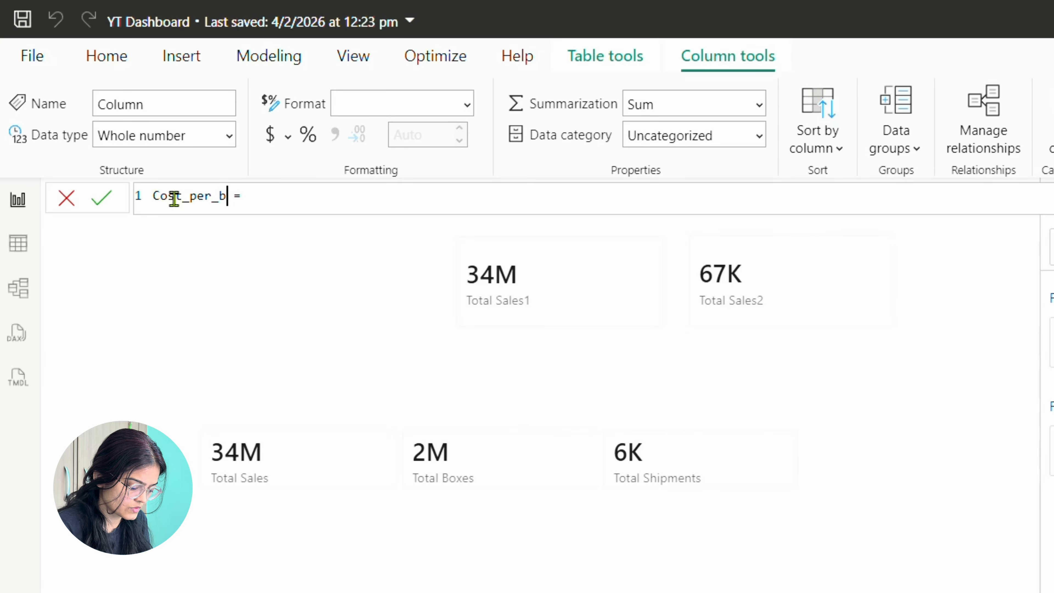
{"action": "type", "text": "x"}
Step: Define the Cost_per_box column as RELATED(products[Cost per box]) and commit the formula
{"action": "left_click", "coordinate": [312, 202]}
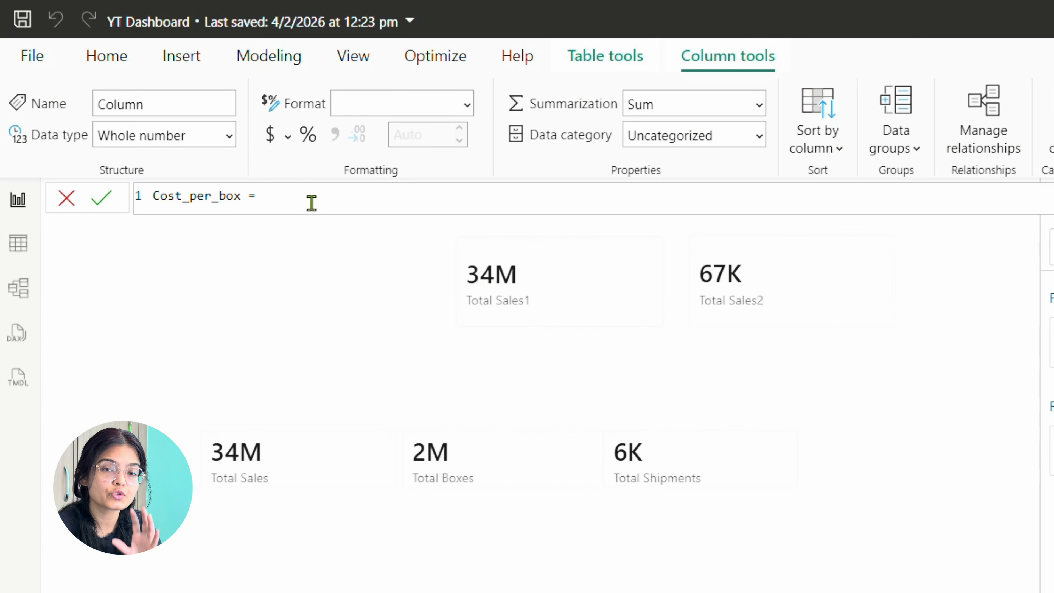
{"action": "type", "text": "related"}
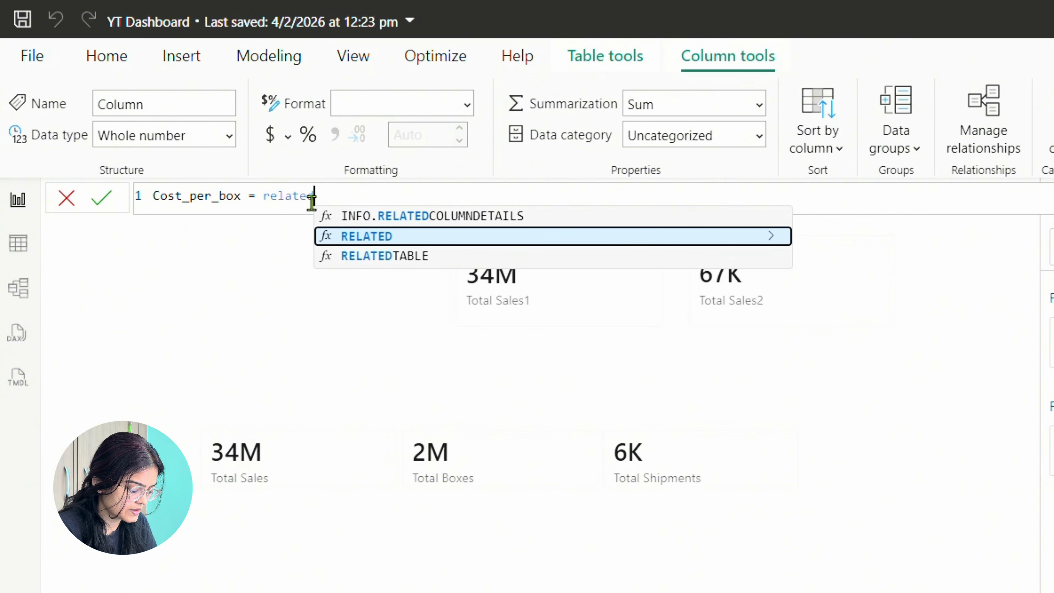
{"action": "key", "text": "Tab"}
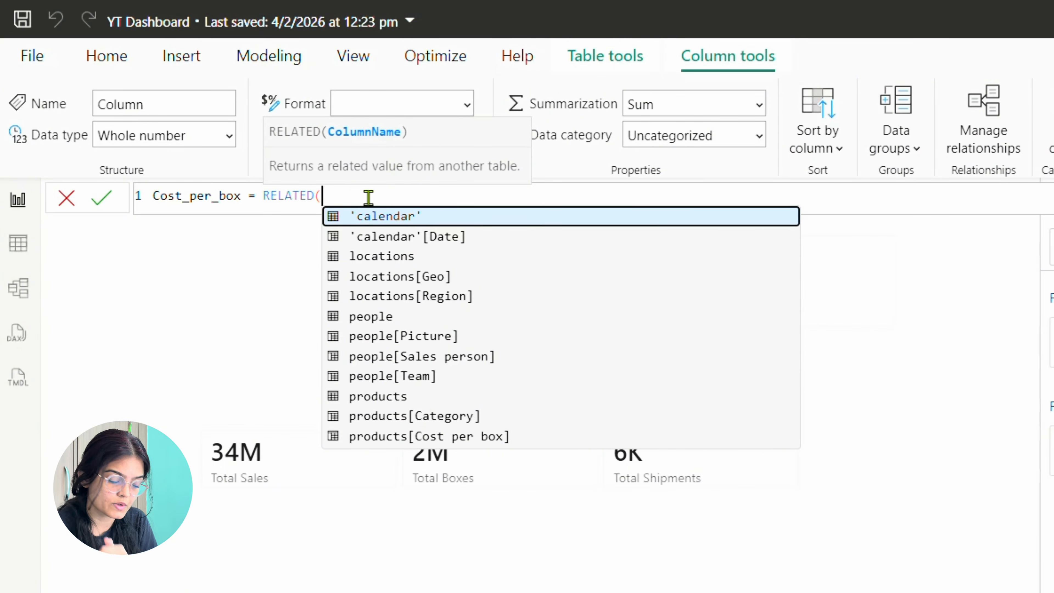
{"action": "type", "text": "cost"}
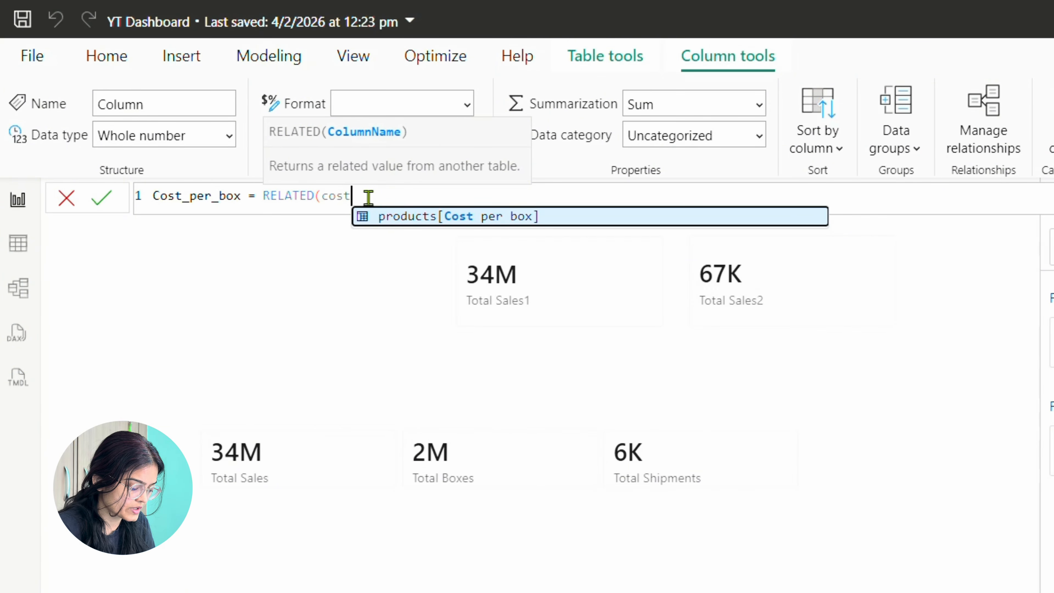
{"action": "left_click", "coordinate": [450, 229]}
{"action": "type", "text": ")"}
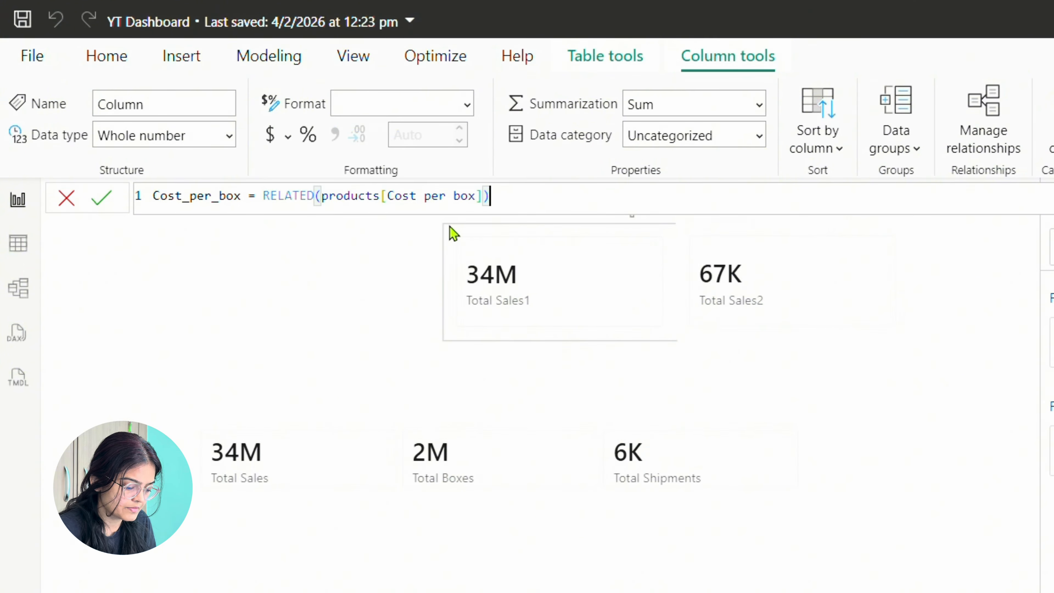
{"action": "left_click", "coordinate": [103, 201]}
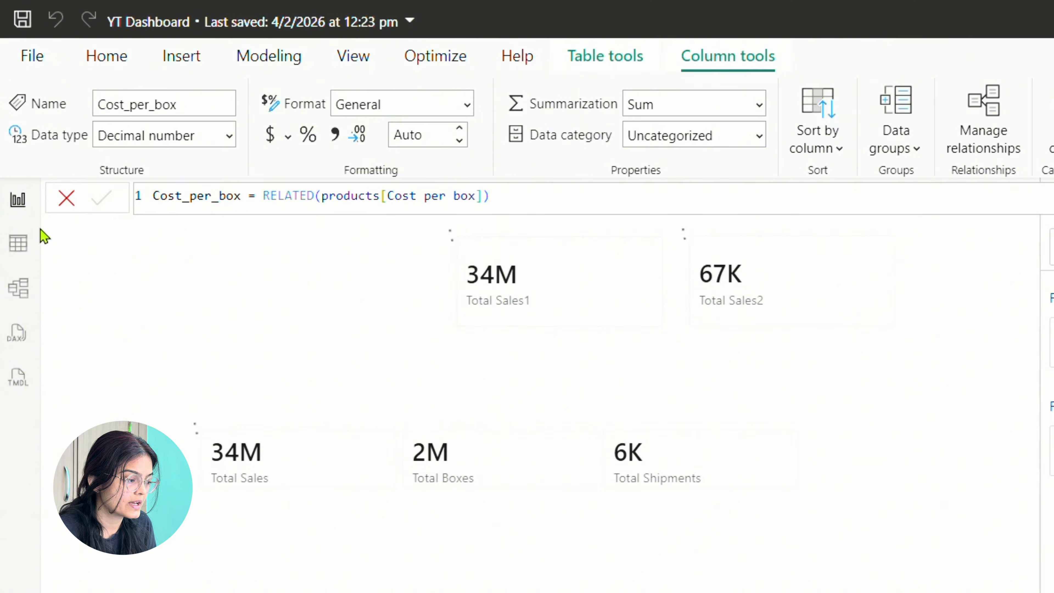
Step: Review the Boxes and Cost_per_box columns of the shipments table in the table view
{"action": "left_click", "coordinate": [21, 245]}
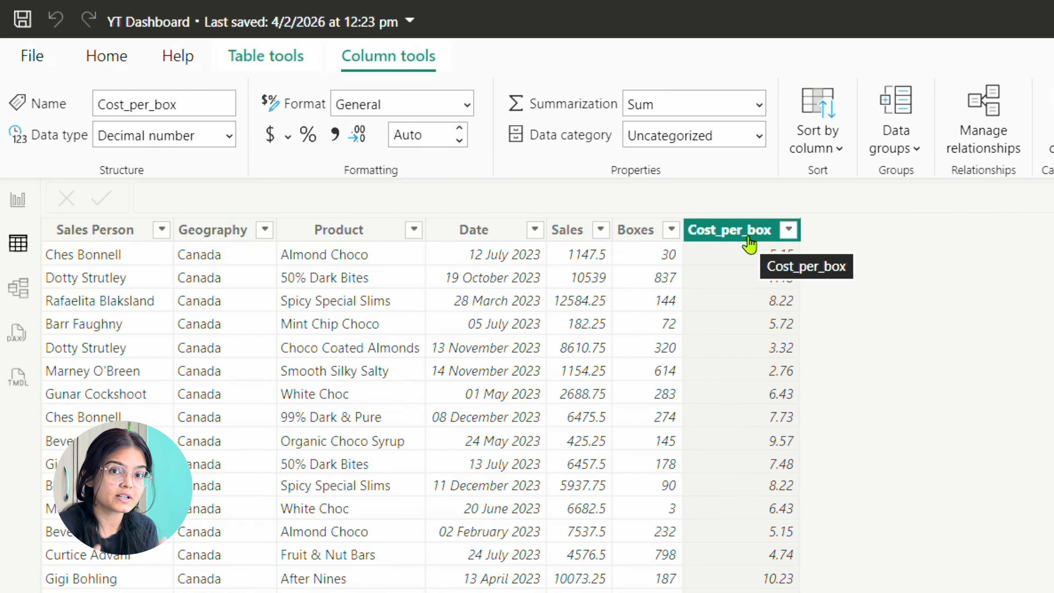
{"action": "left_click", "coordinate": [628, 231]}
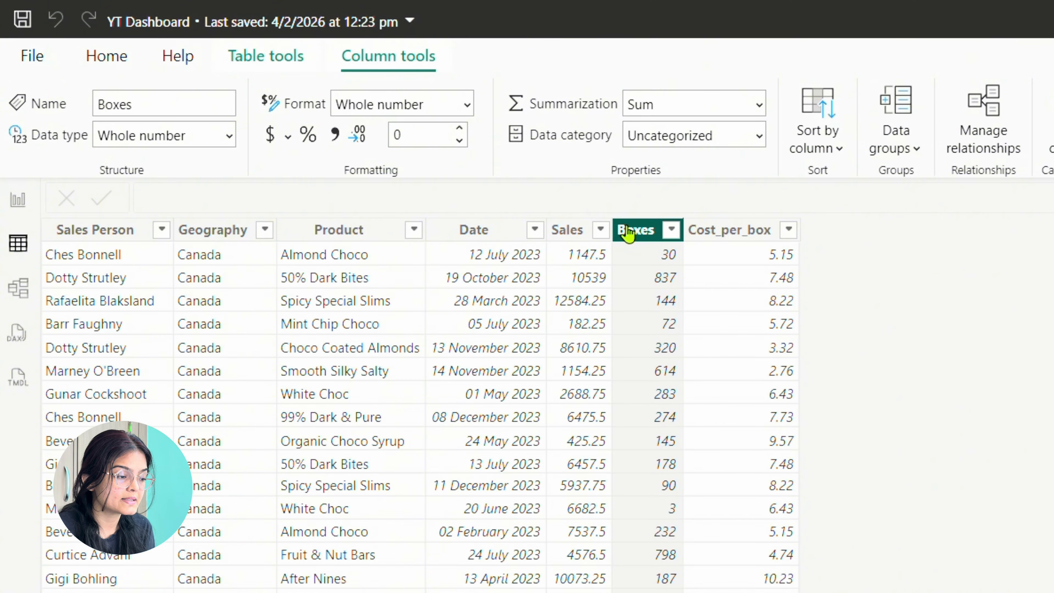
{"action": "left_click", "coordinate": [719, 231]}
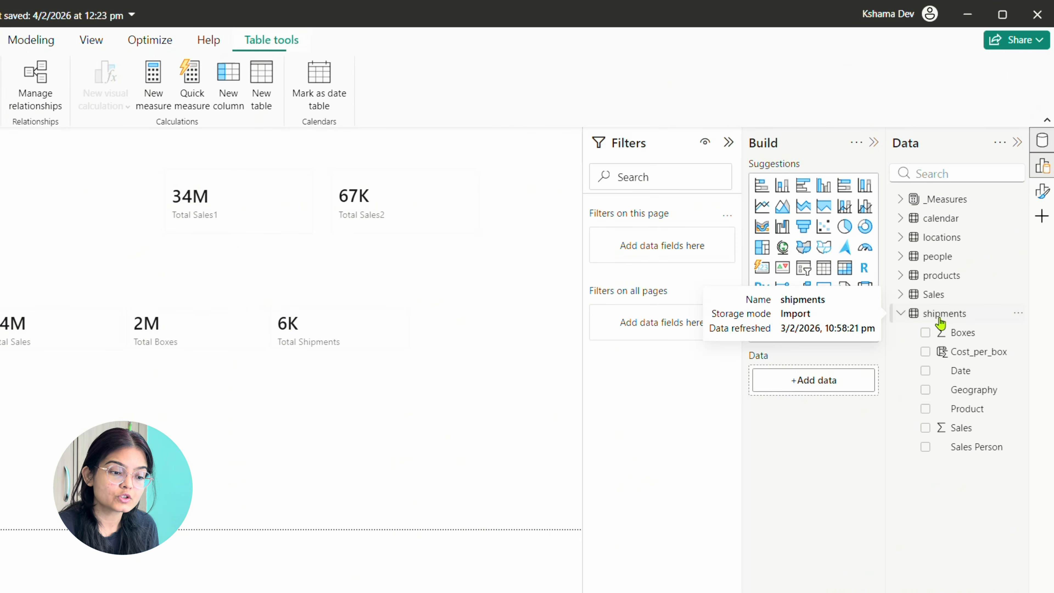
Step: Add another calculated column to the shipments table from the report view and name it Total Cost
{"action": "right_click", "coordinate": [939, 318]}
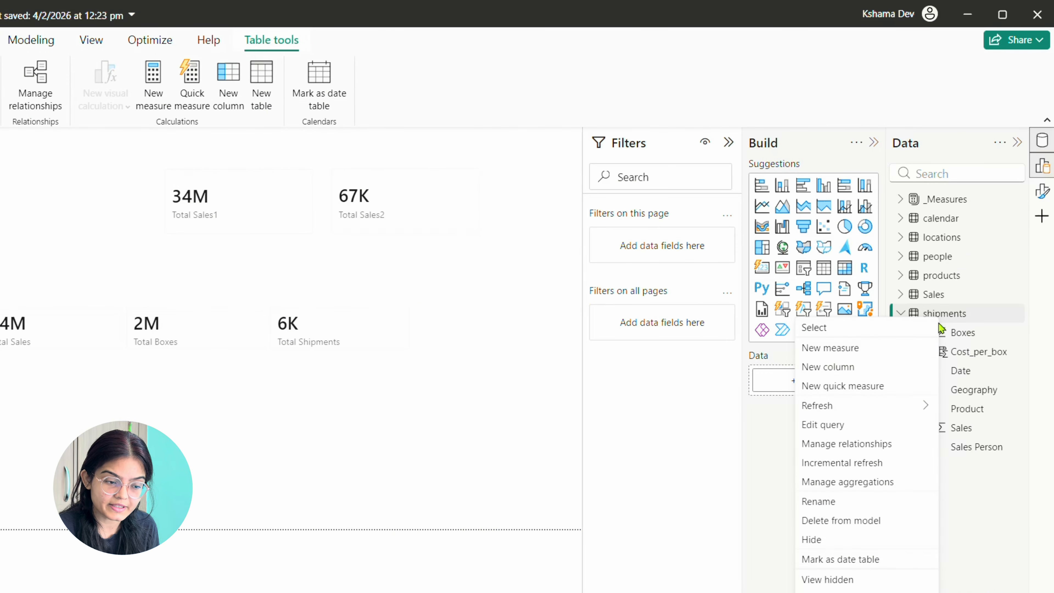
{"action": "left_click", "coordinate": [836, 367]}
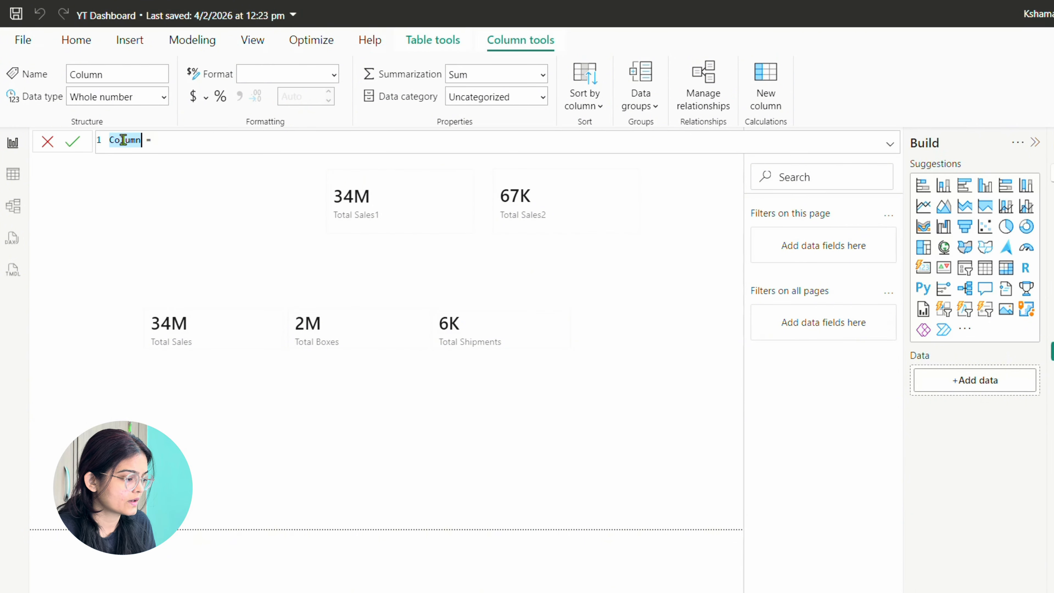
{"action": "type", "text": "Total "}
{"action": "type", "text": "Cost"}
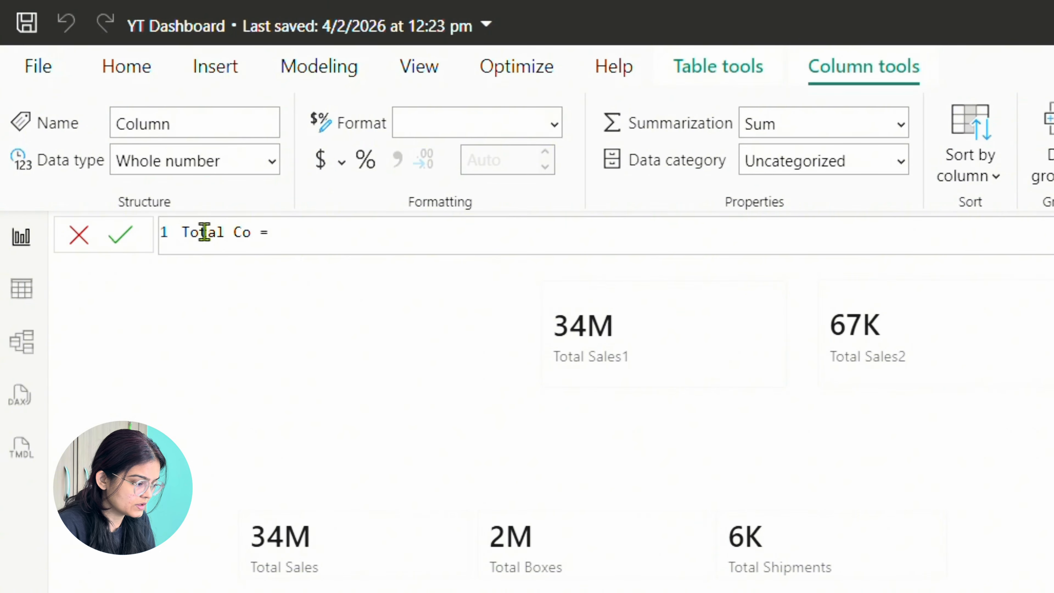
{"action": "left_click", "coordinate": [337, 239]}
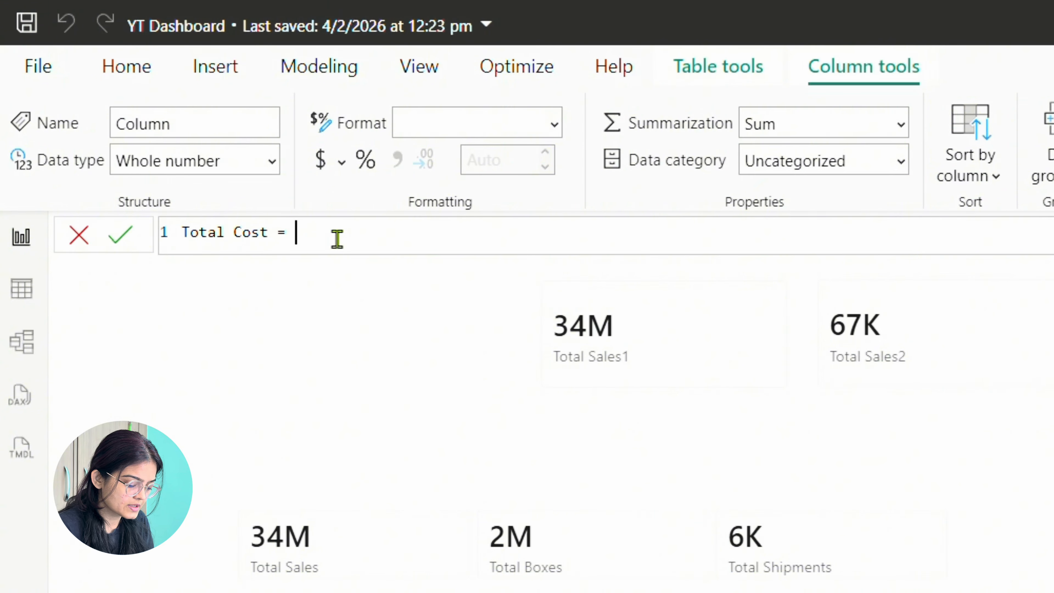
Step: Write the Total Cost formula as shipments[Boxes] * shipments[Cost_per_box]
{"action": "type", "text": "boxe"}
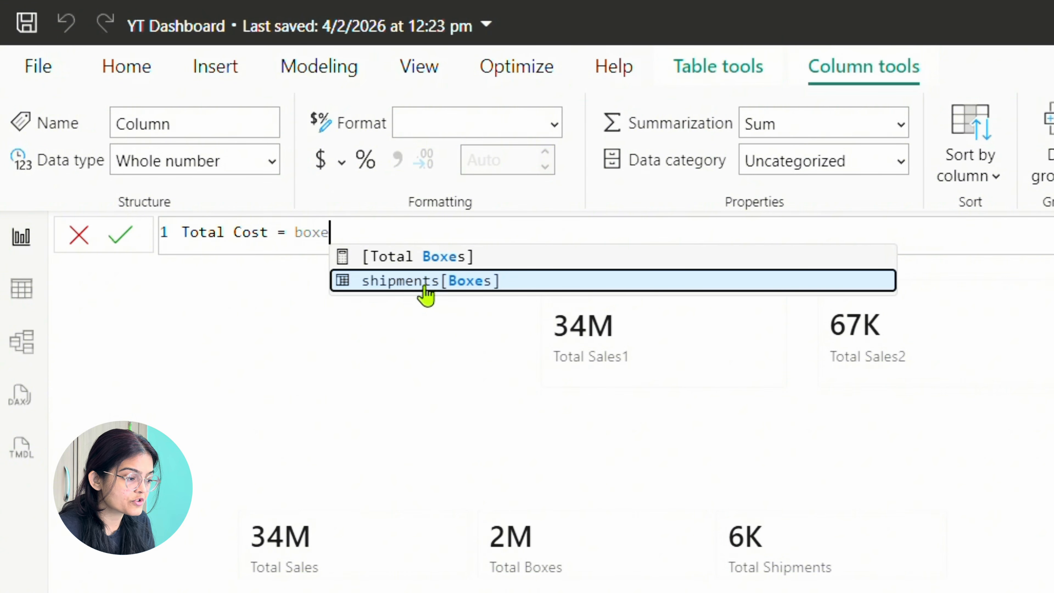
{"action": "left_click", "coordinate": [426, 295]}
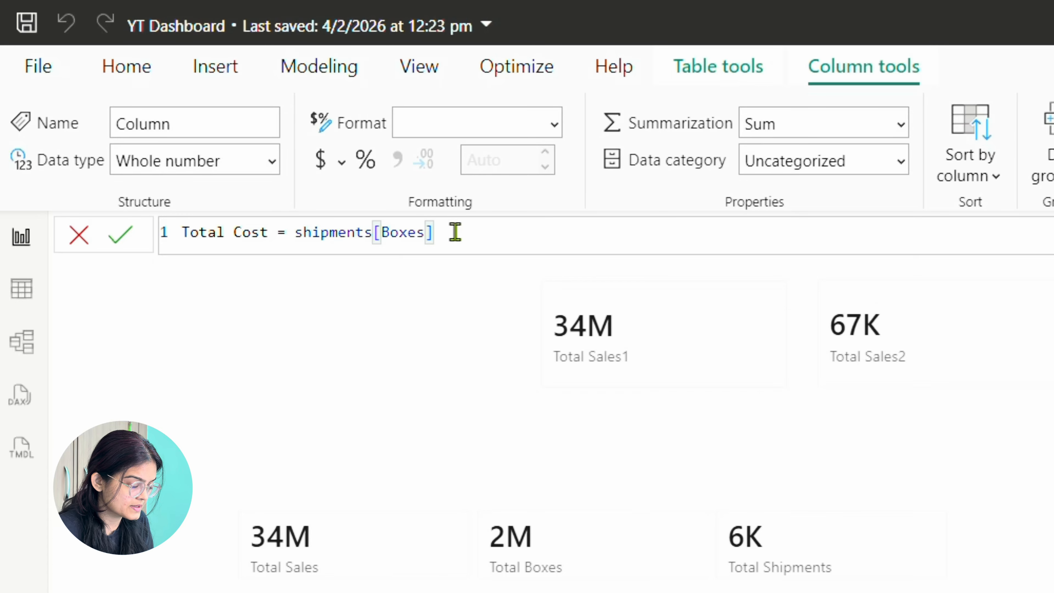
{"action": "type", "text": "*"}
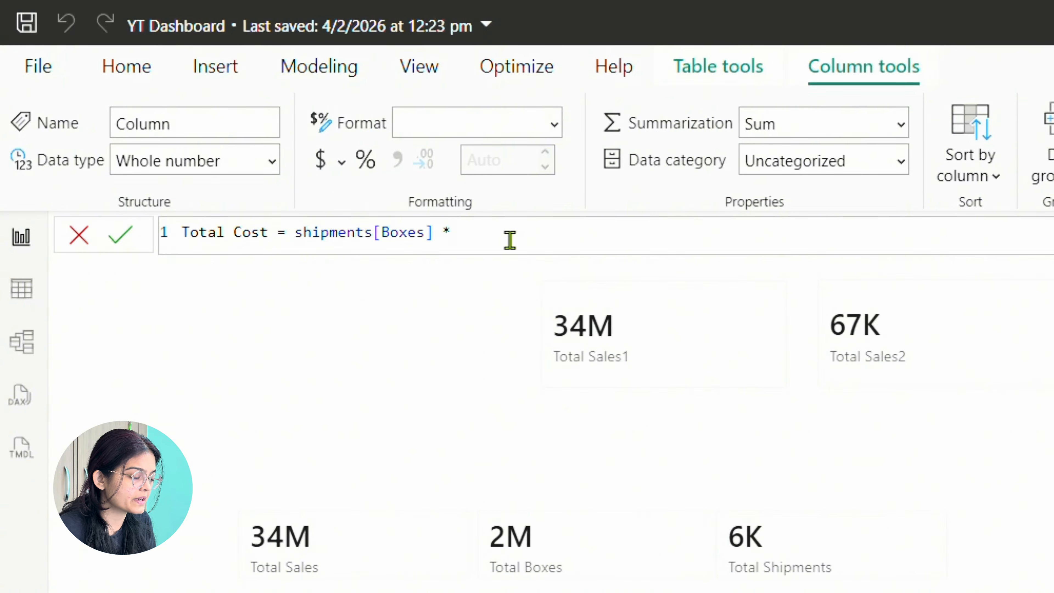
{"action": "type", "text": " cost"}
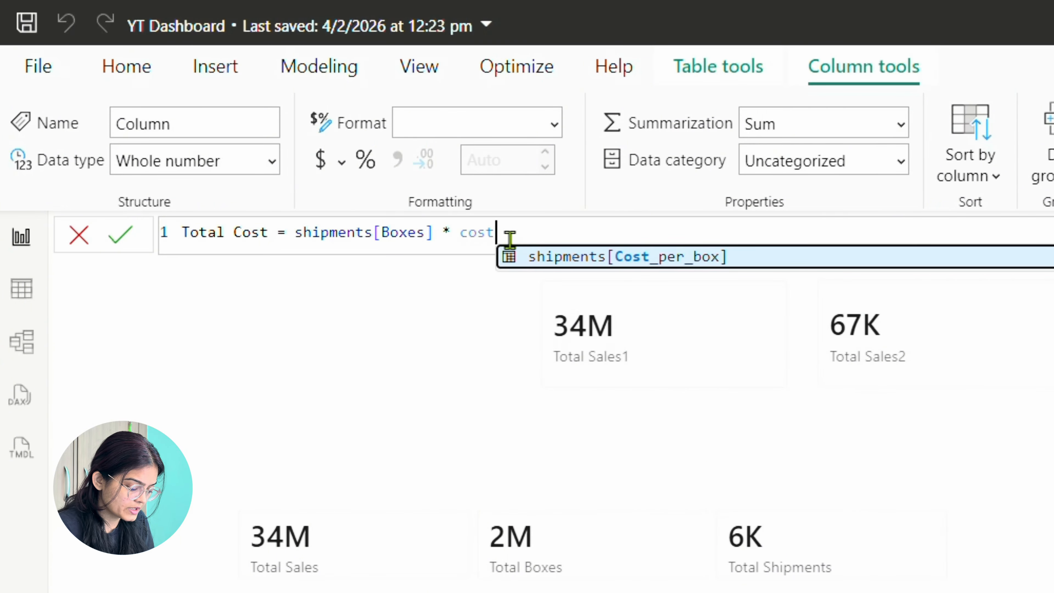
{"action": "left_click", "coordinate": [590, 262]}
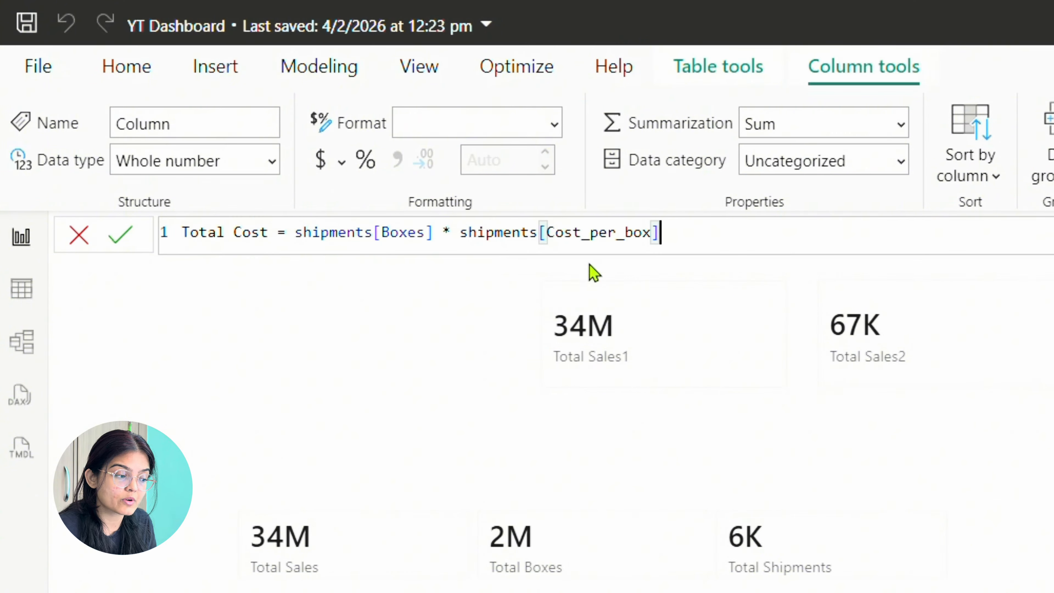
{"action": "double_click", "coordinate": [400, 232]}
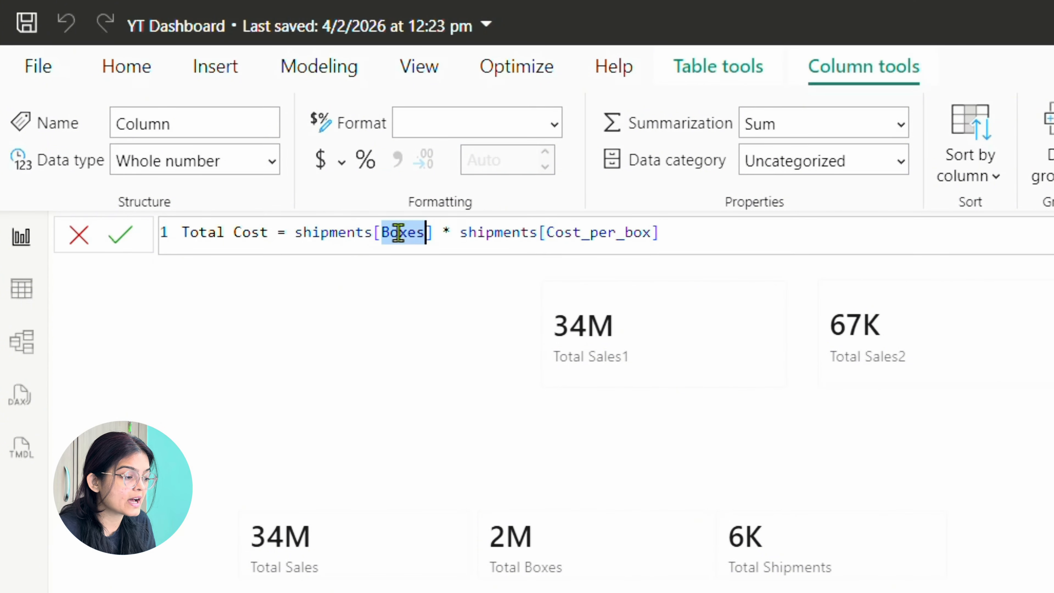
{"action": "double_click", "coordinate": [567, 233]}
{"action": "left_click", "coordinate": [660, 233]}
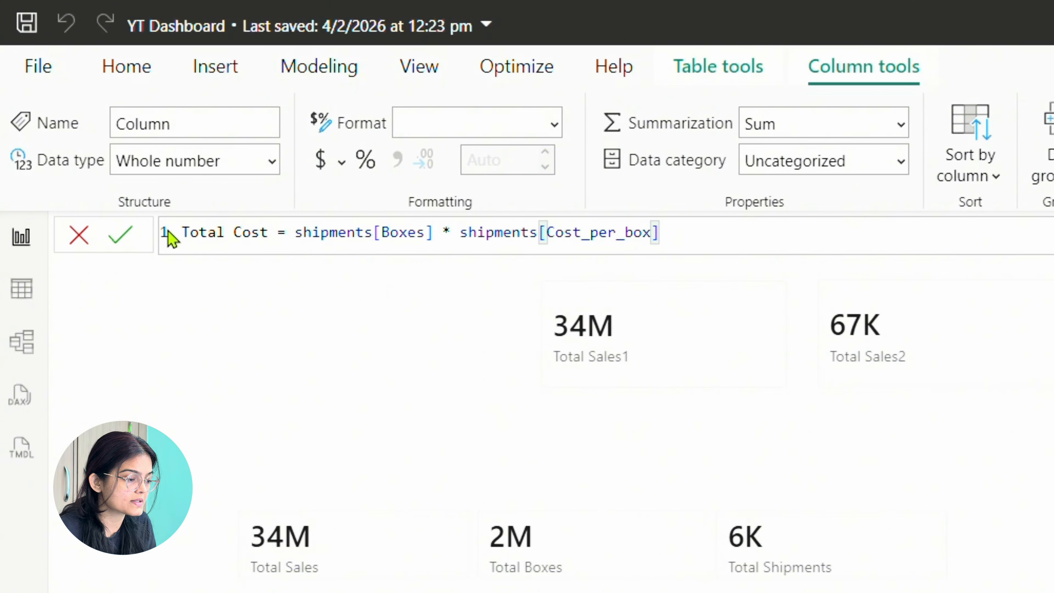